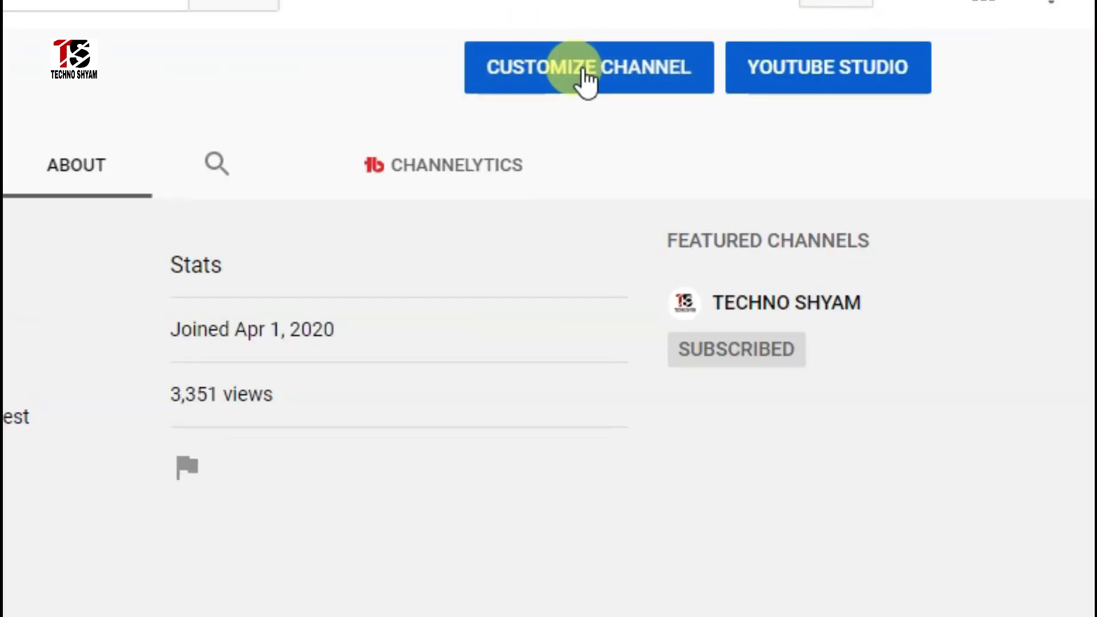
# - Open the channel description for editing from channel customization, review its text and hashtags, and finish the edit
pyautogui.click(584, 70)
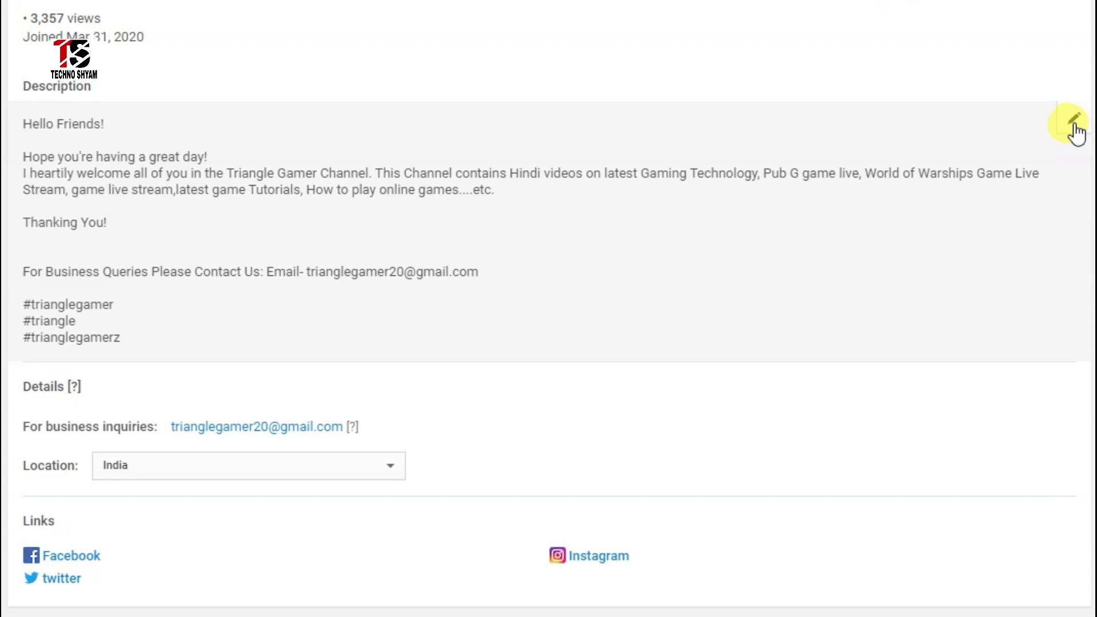
pyautogui.click(1075, 125)
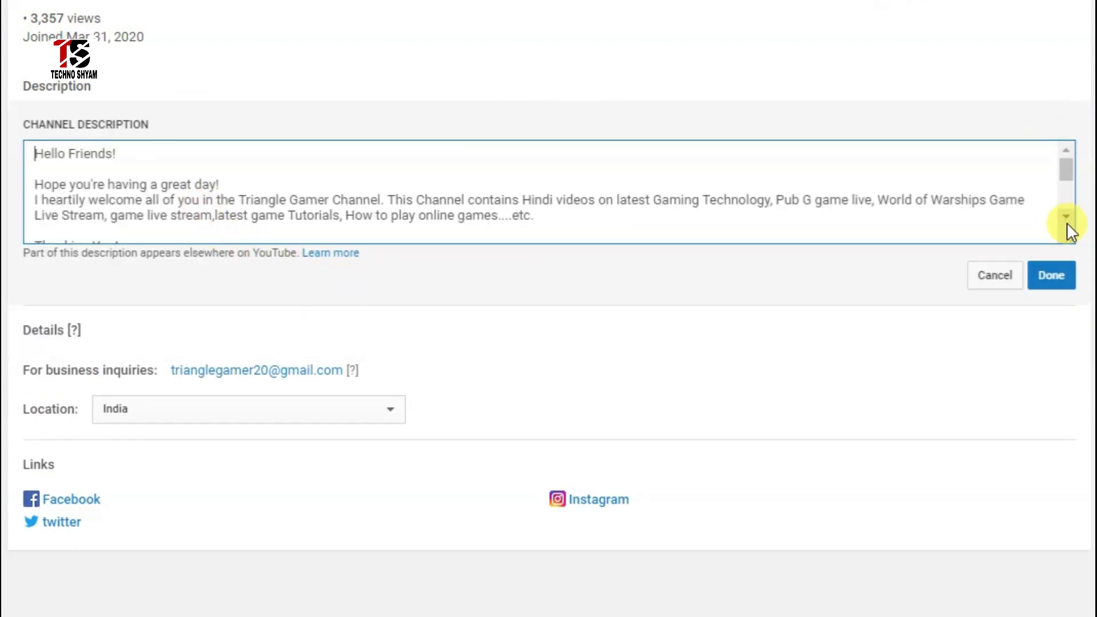
pyautogui.scroll(-2, 1017, 206)
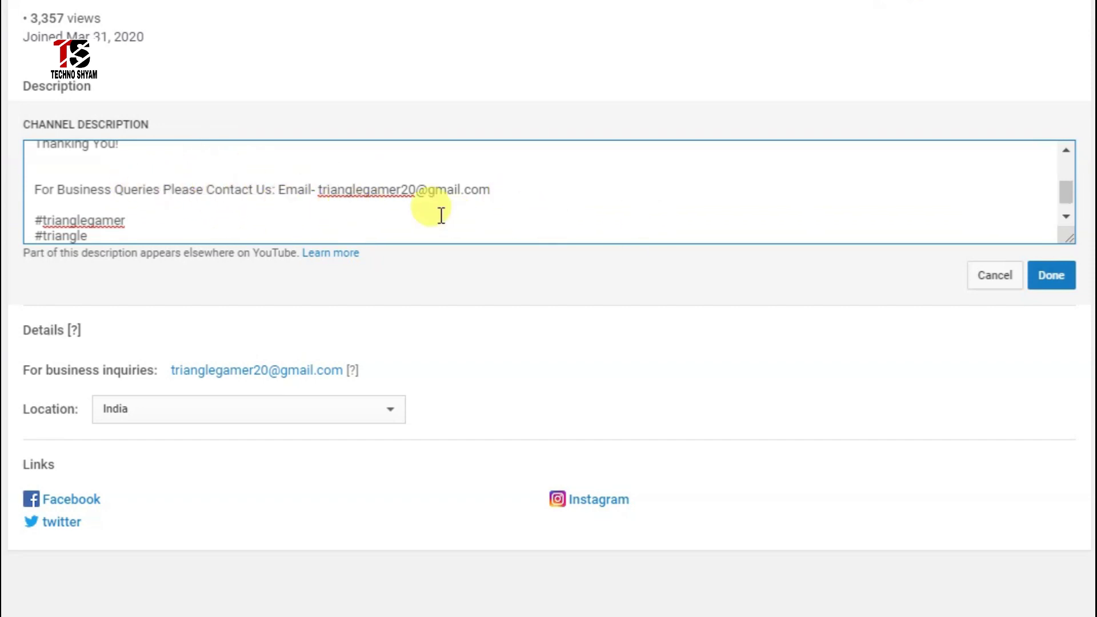
pyautogui.scroll(3, 429, 211)
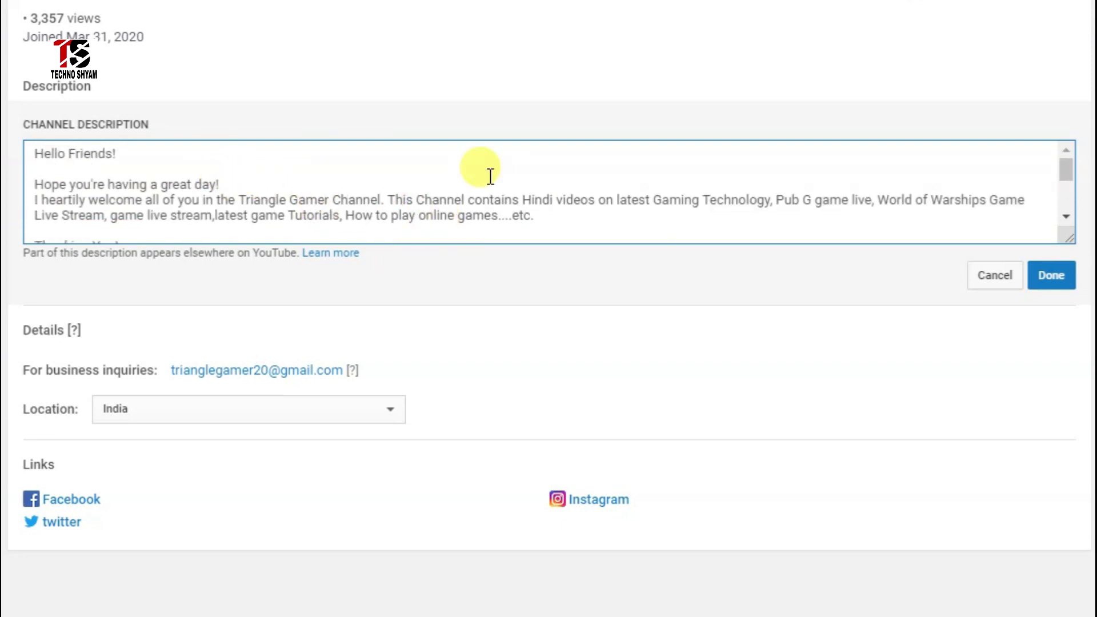
pyautogui.scroll(-5, 485, 177)
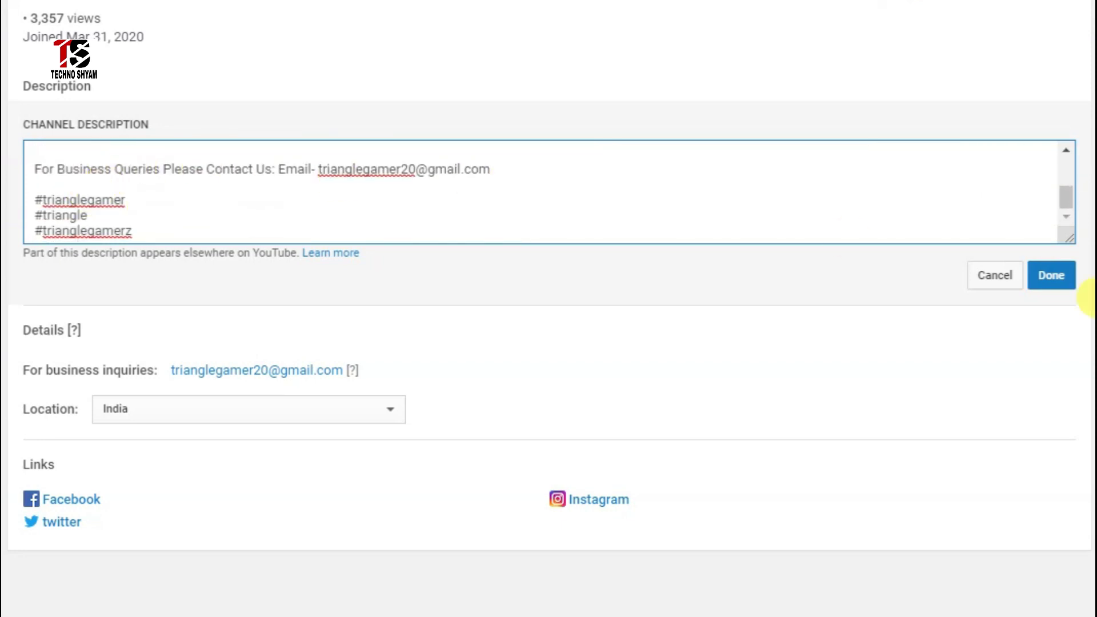
pyautogui.click(1053, 277)
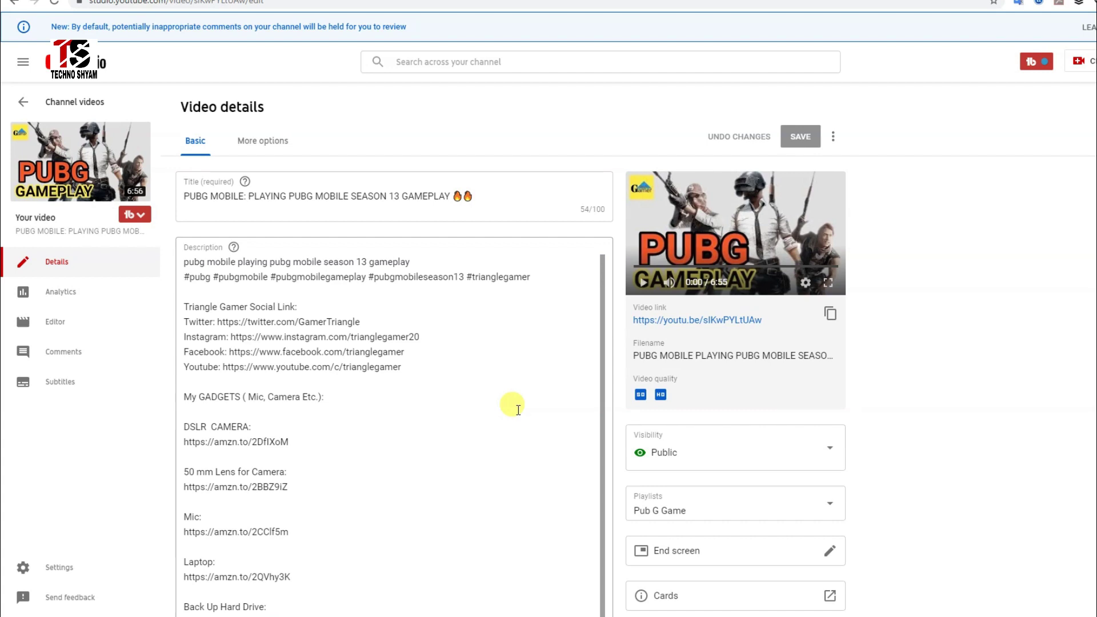
# - Examine the title and the opening lines, hashtags and links of the PUBG Mobile video's description
pyautogui.scroll(-3, 514, 368)
pyautogui.scroll(3, 549, 363)
pyautogui.scroll(-1, 921, 385)
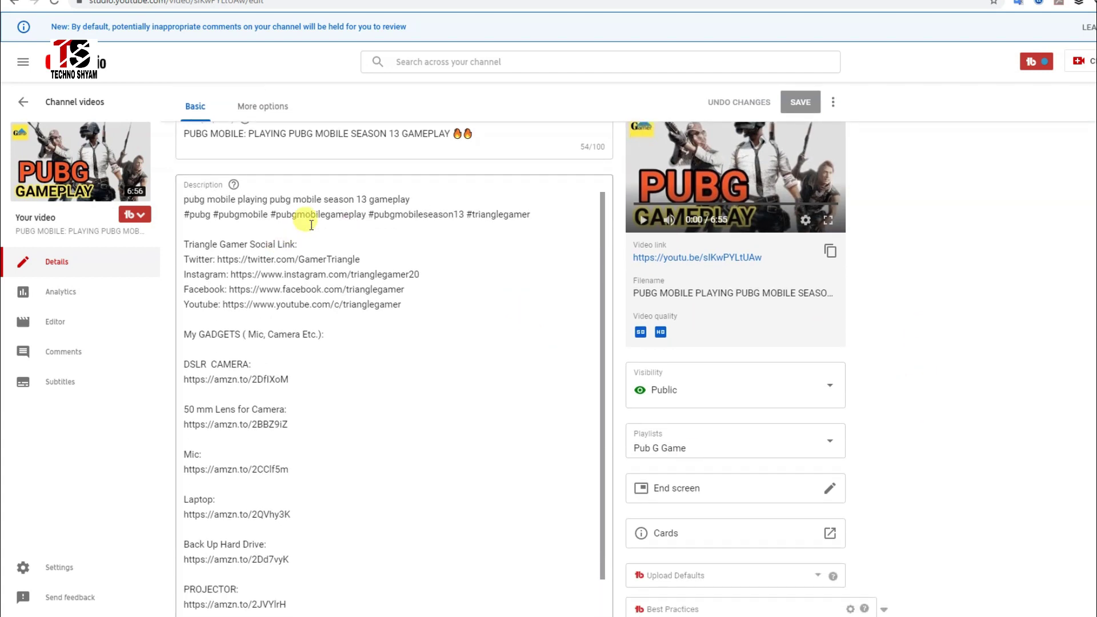
pyautogui.scroll(1, 503, 377)
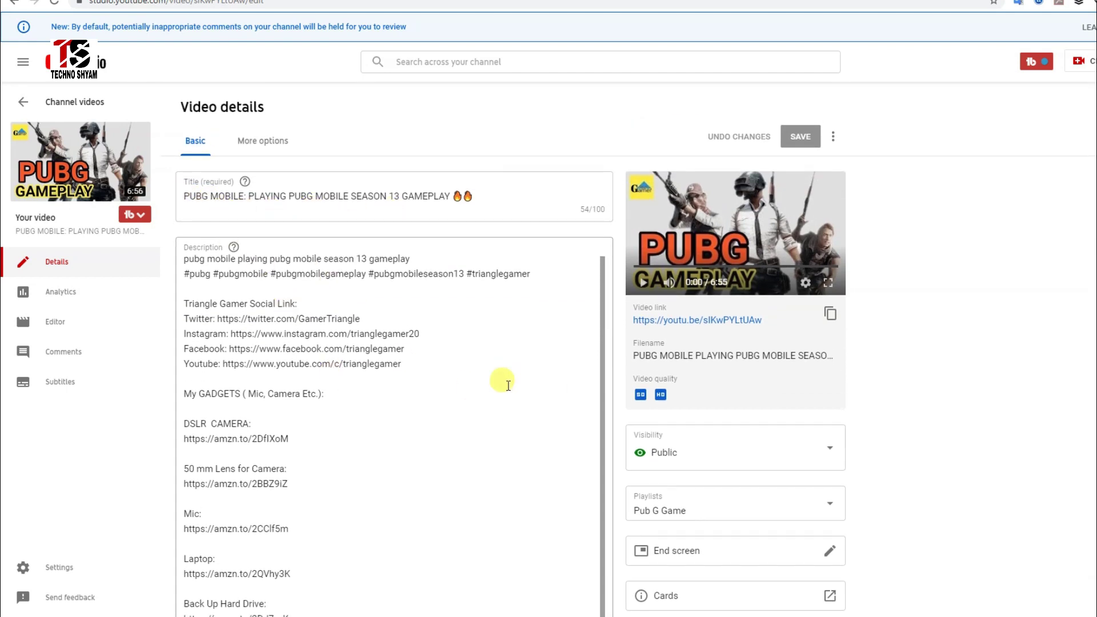
pyautogui.scroll(-1, 502, 380)
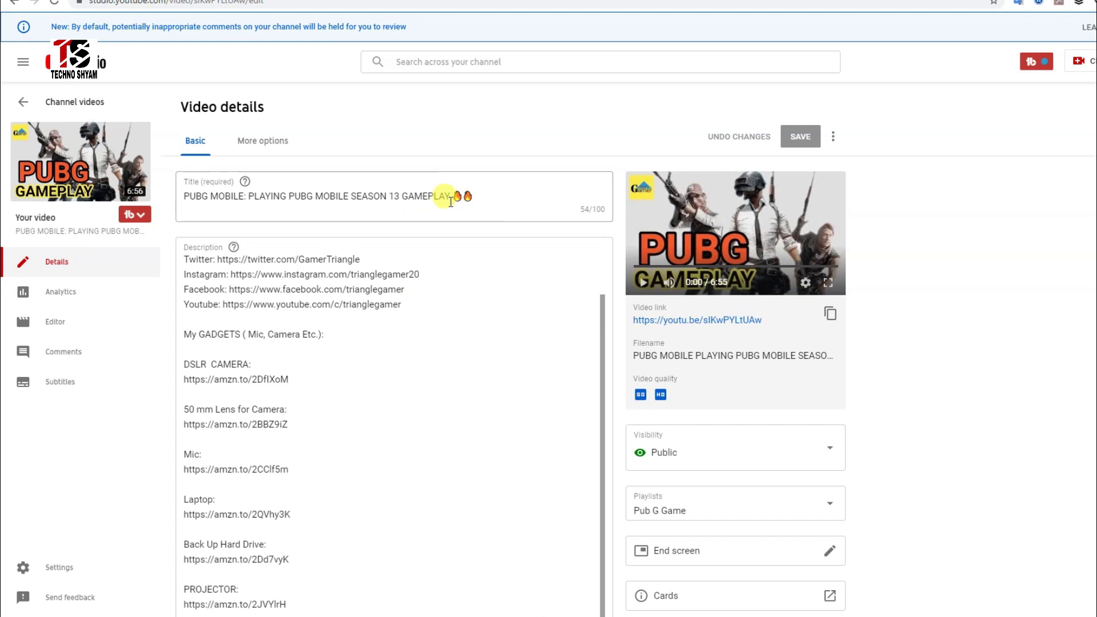
pyautogui.scroll(1, 223, 317)
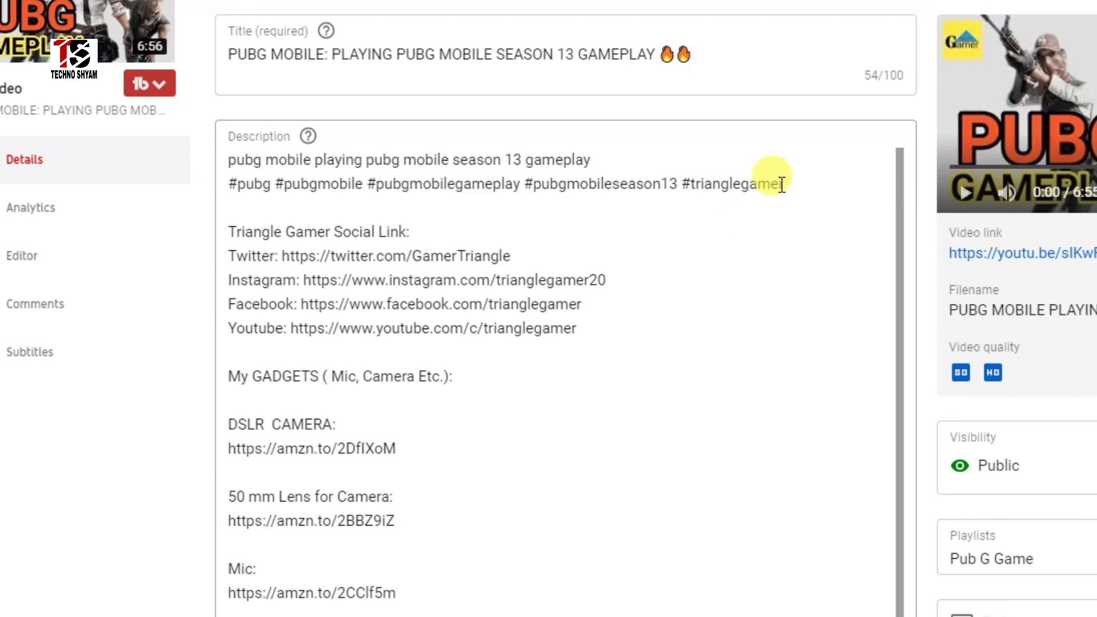
# - Highlight the #trianglegamer hashtag and the "Triangle Gamer Social Link" heading in the video description
pyautogui.moveTo(782, 183); pyautogui.dragTo(693, 183)
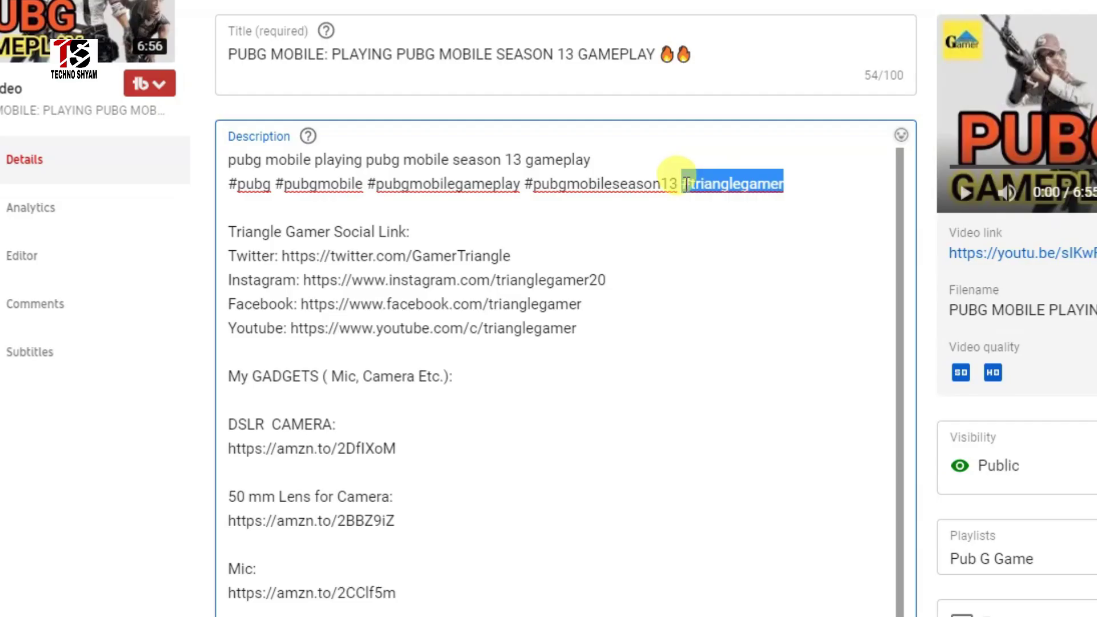
pyautogui.moveTo(686, 183); pyautogui.dragTo(681, 183)
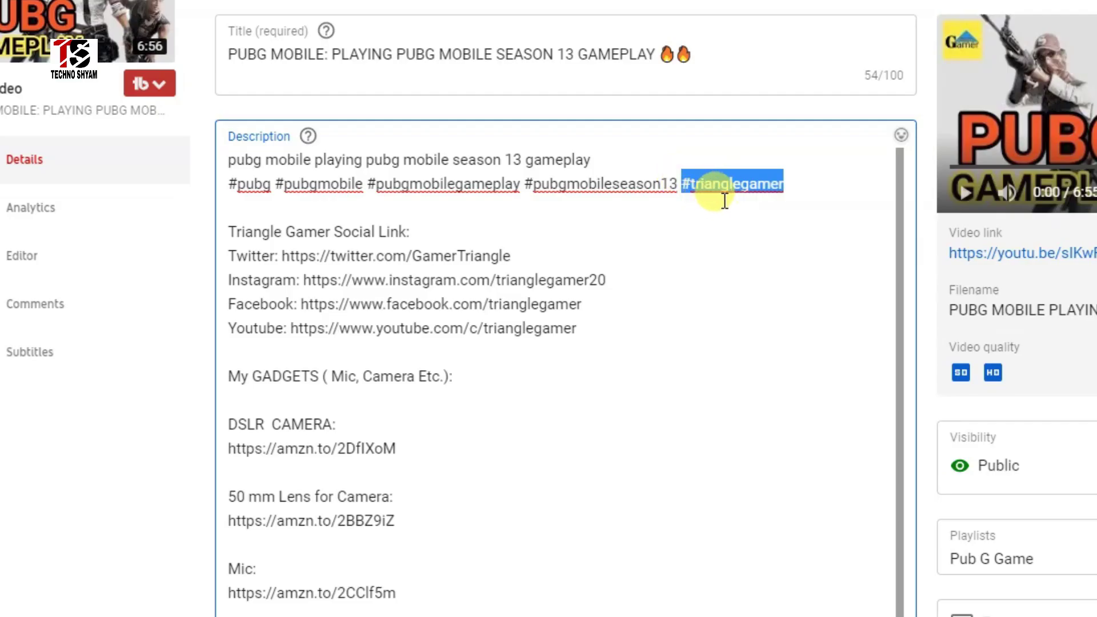
pyautogui.click(231, 231)
pyautogui.moveTo(233, 231); pyautogui.dragTo(323, 231)
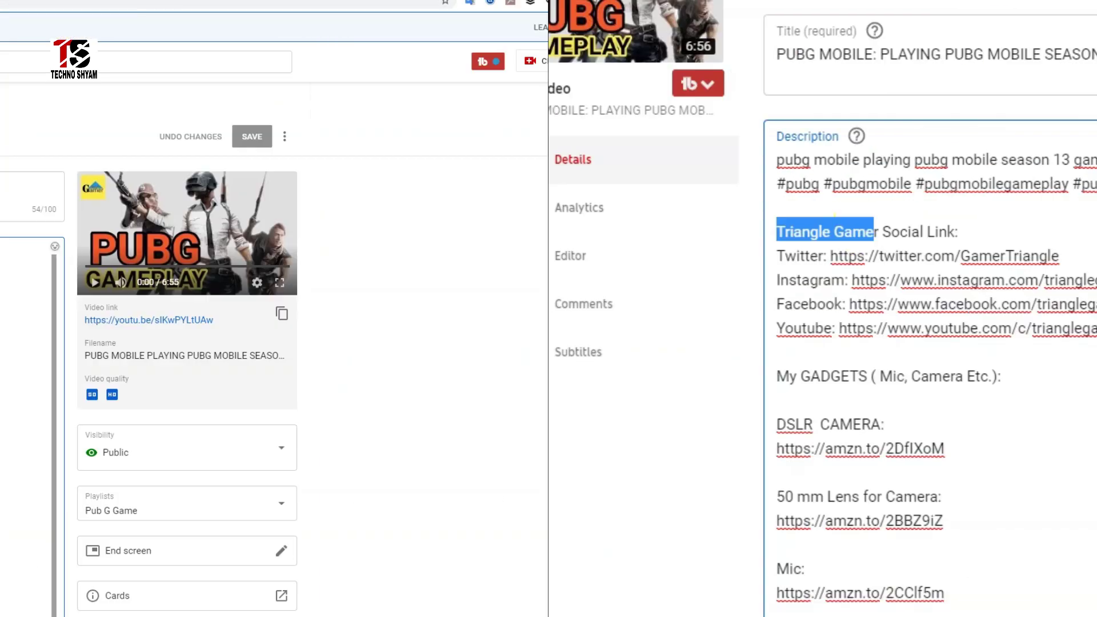
pyautogui.click(766, 349)
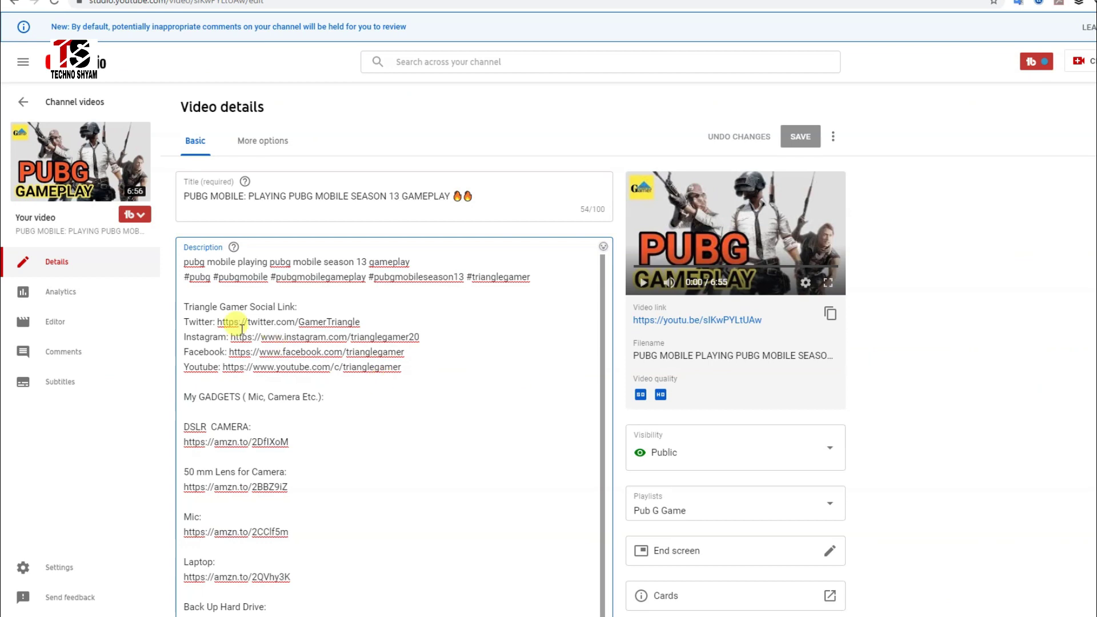
pyautogui.moveTo(245, 307); pyautogui.dragTo(188, 322)
pyautogui.click(477, 318)
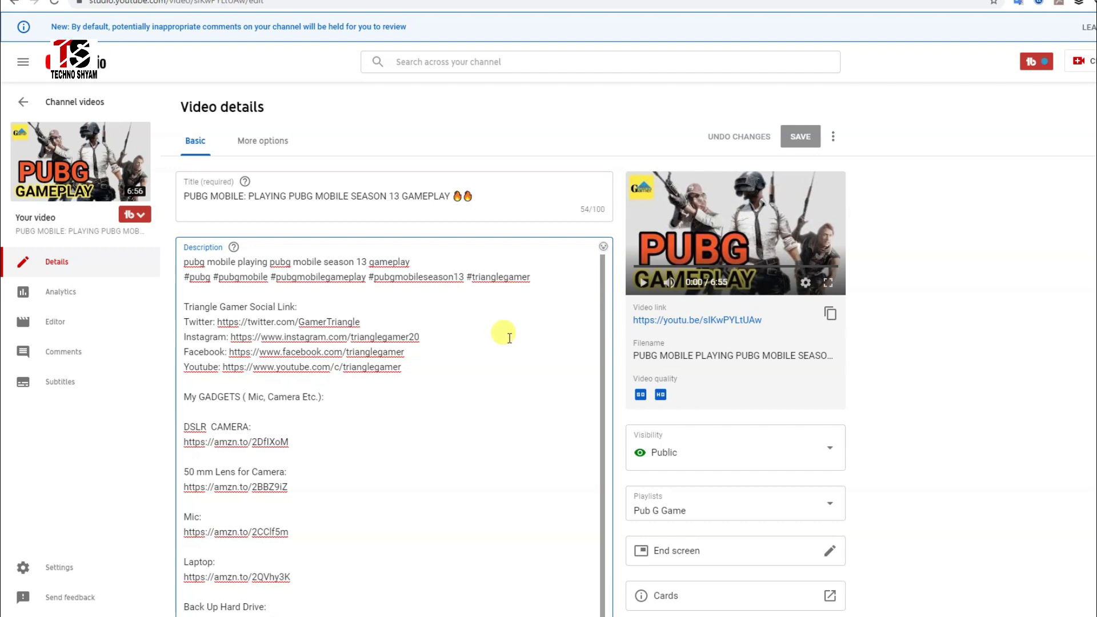
# - Review the rest of the video description down to the disclaimer, and examine the video's tags
pyautogui.scroll(-6, 509, 338)
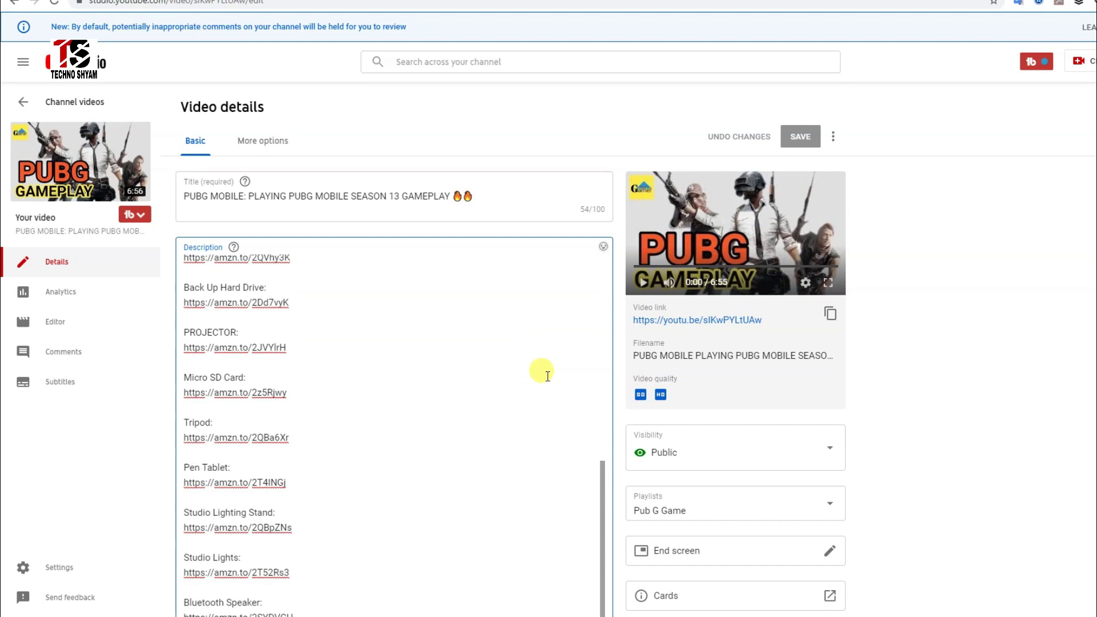
pyautogui.scroll(-10, 887, 420)
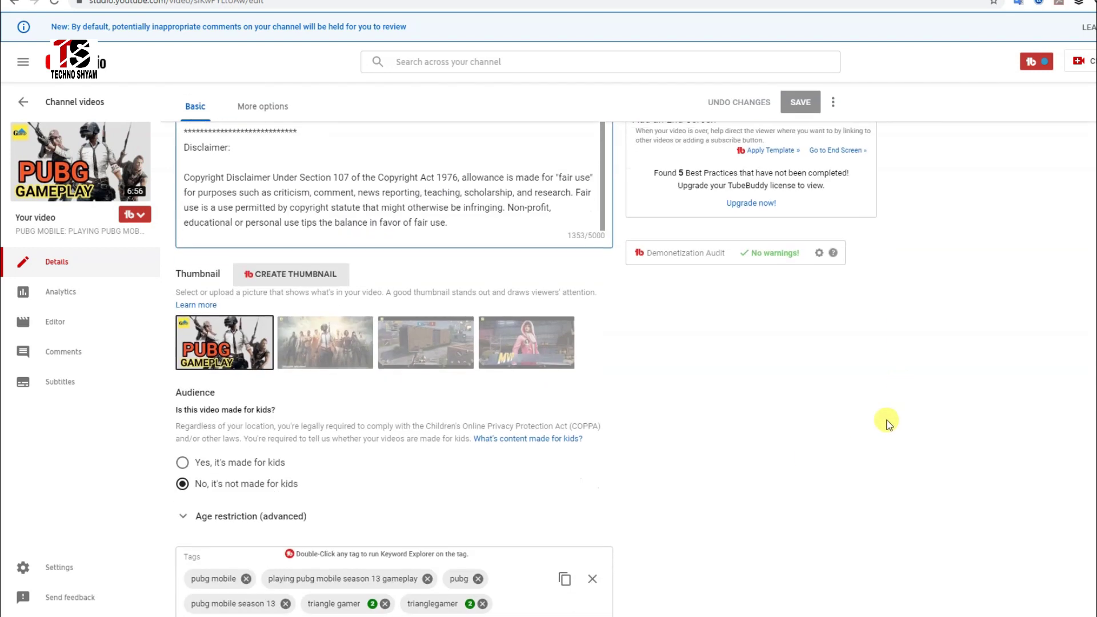
pyautogui.scroll(-3, 492, 468)
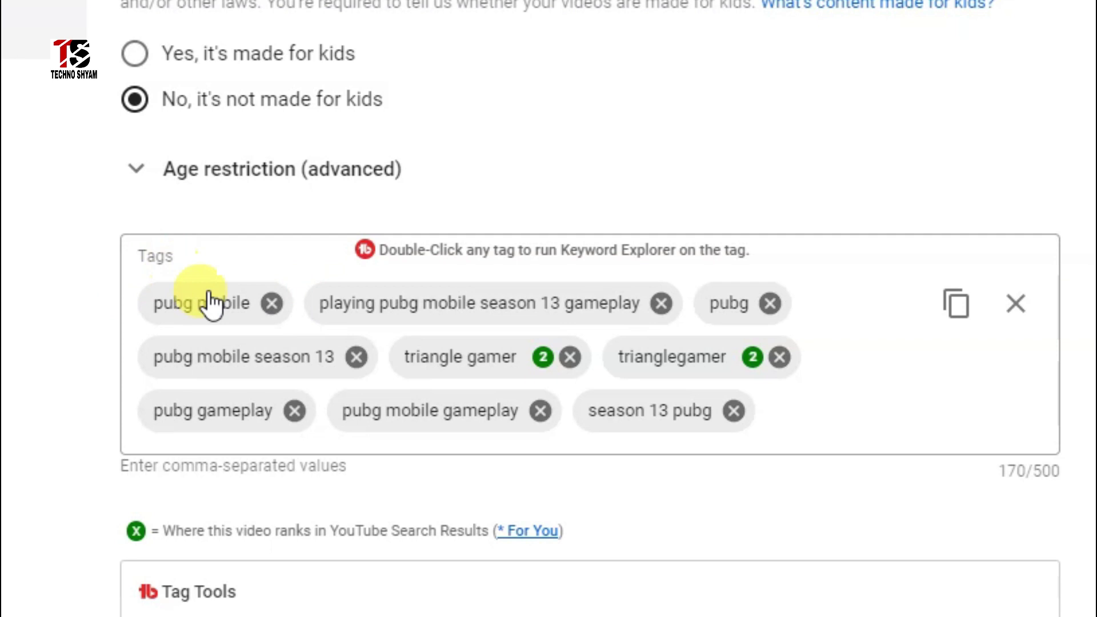
pyautogui.moveTo(539, 367); pyautogui.dragTo(473, 369)
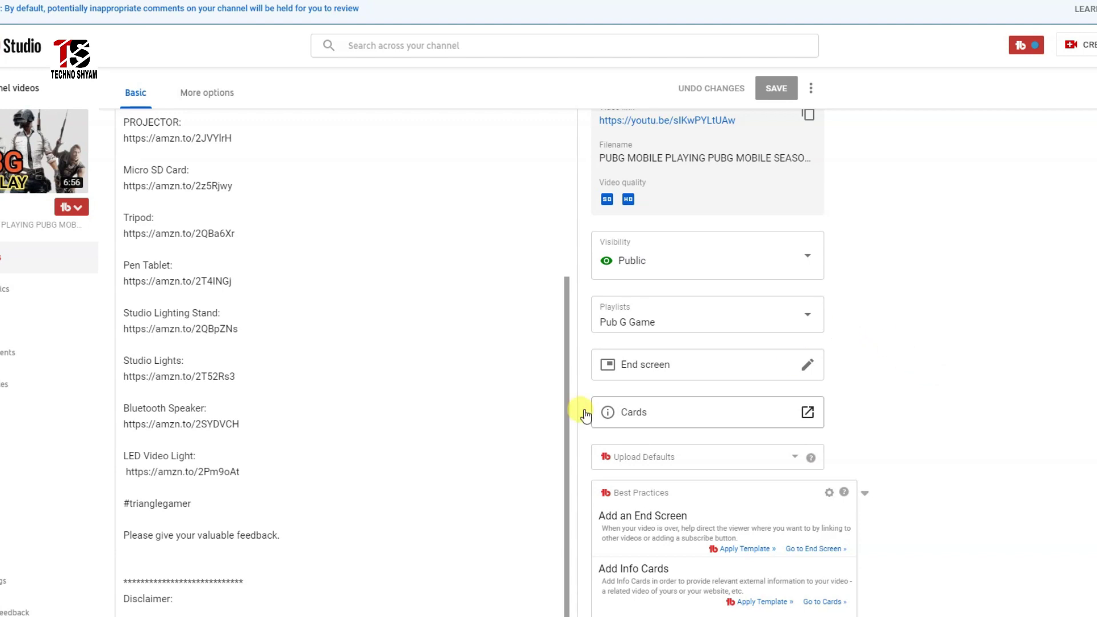
# - Recheck the video's description and social links along with its visibility, playlist, end screen and cards options
pyautogui.scroll(10, 338, 457)
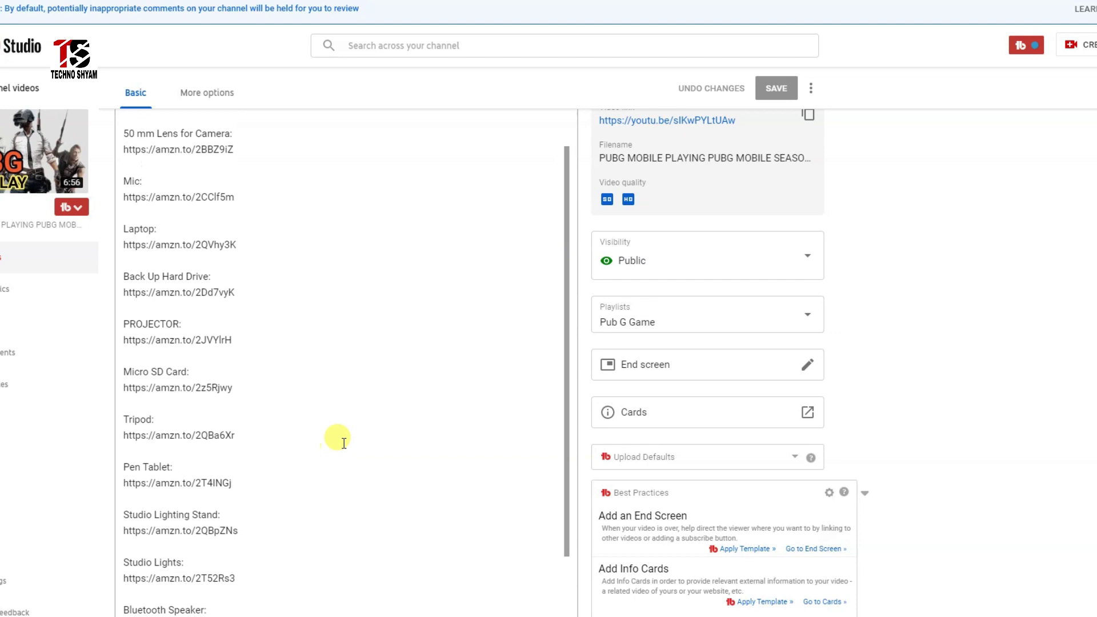
pyautogui.scroll(2, 337, 437)
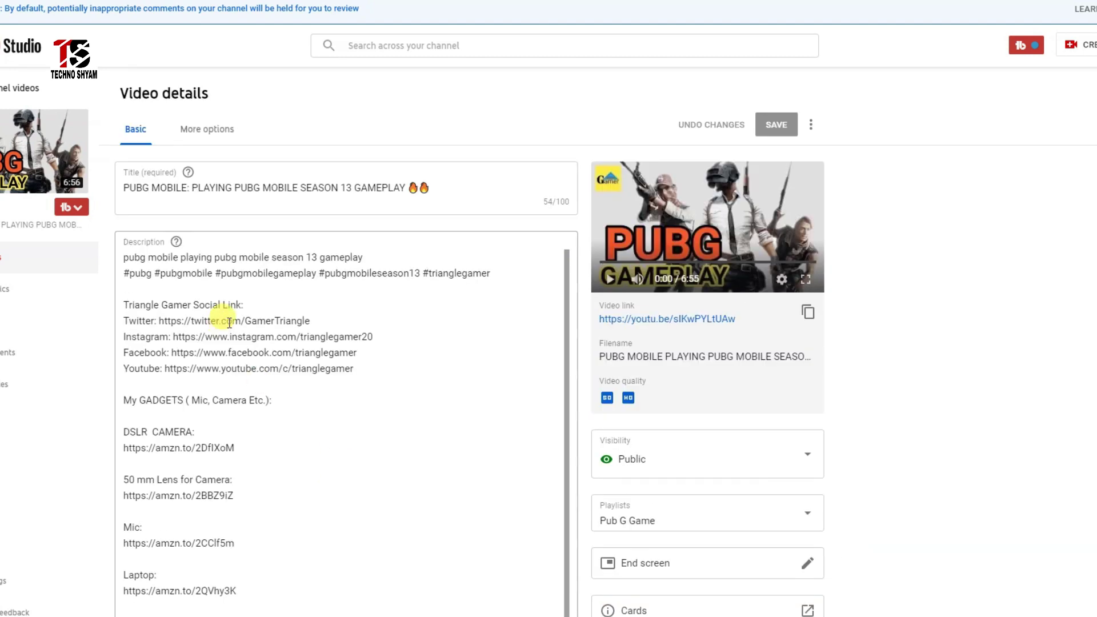
pyautogui.scroll(-5, 337, 463)
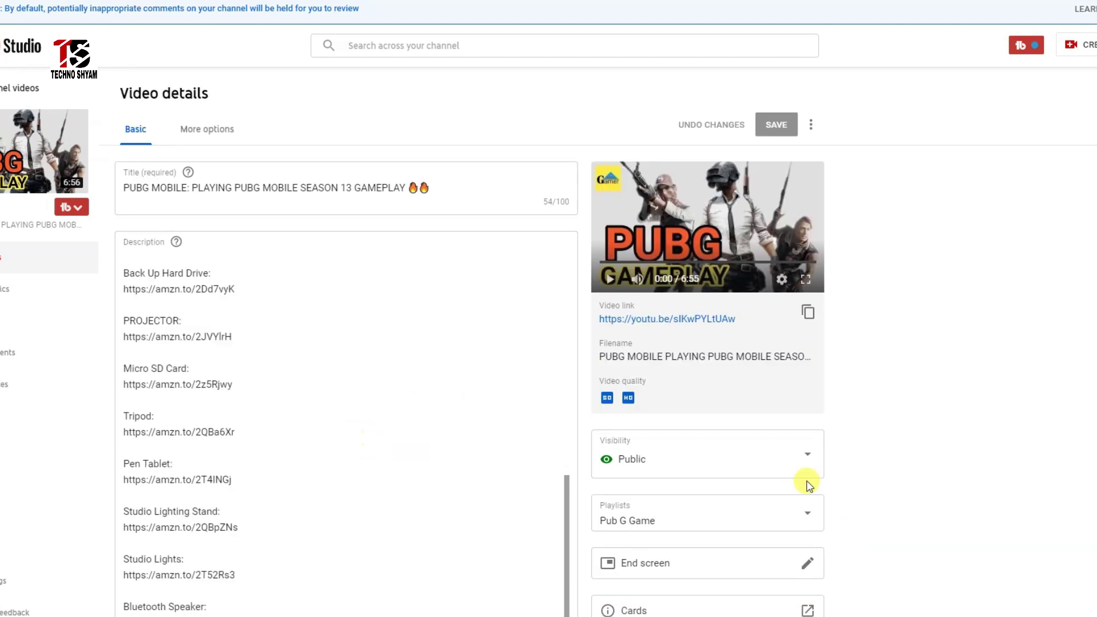
pyautogui.scroll(-4, 857, 463)
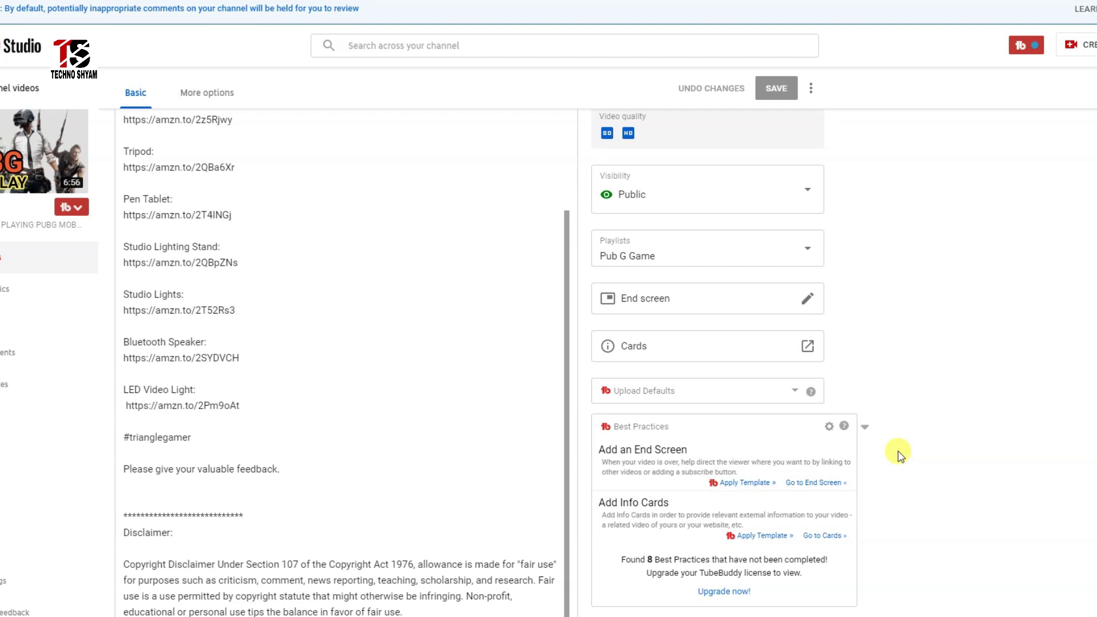
pyautogui.scroll(5, 897, 454)
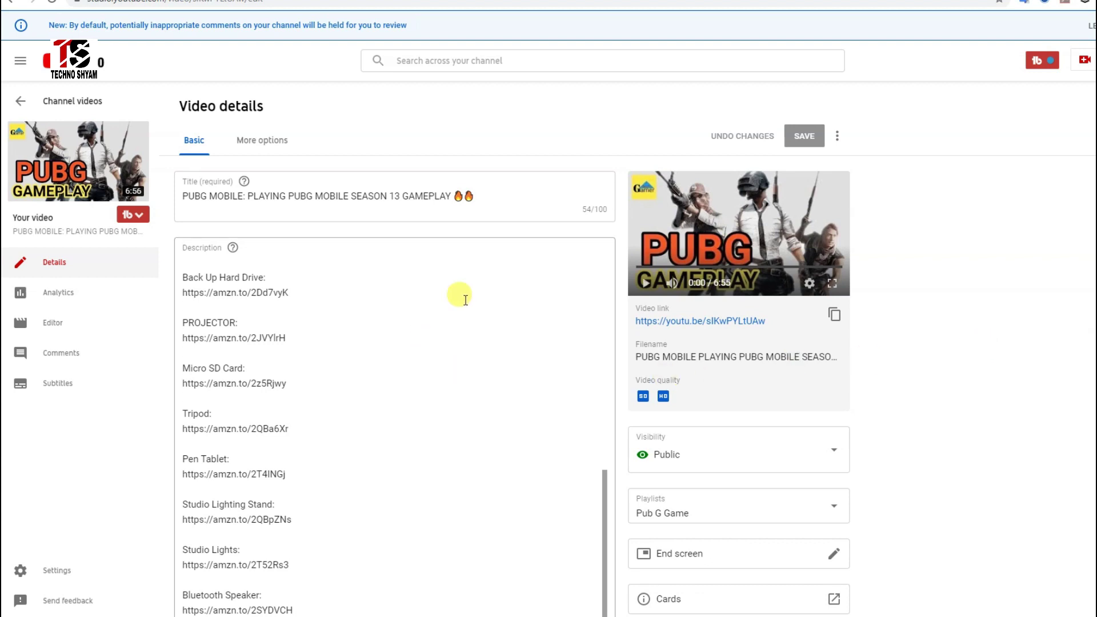
pyautogui.scroll(-1, 480, 297)
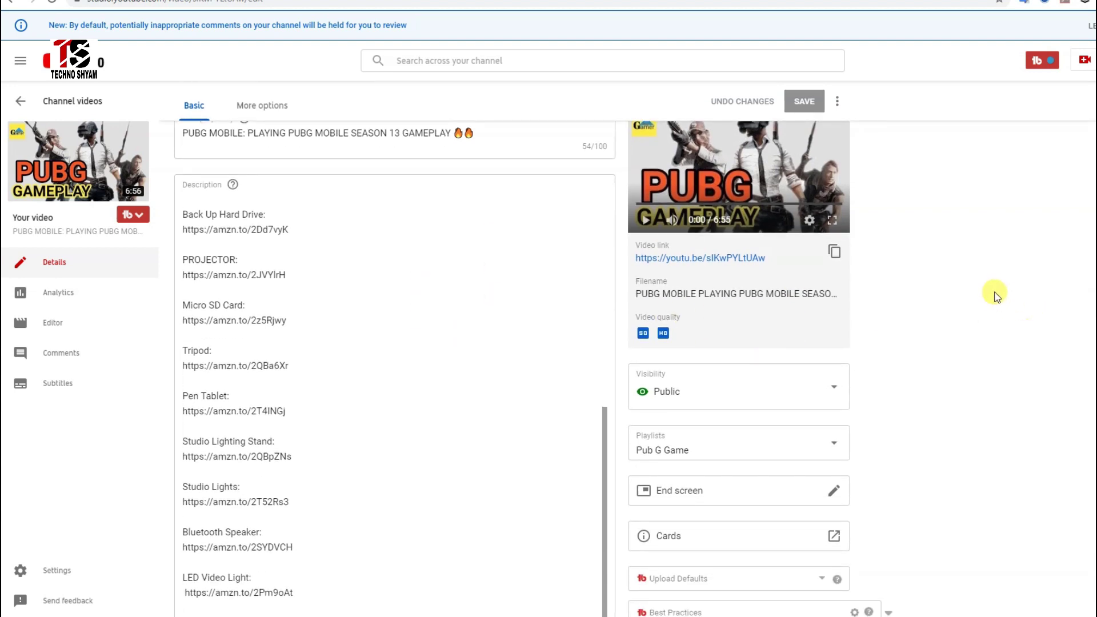
pyautogui.scroll(-3, 983, 289)
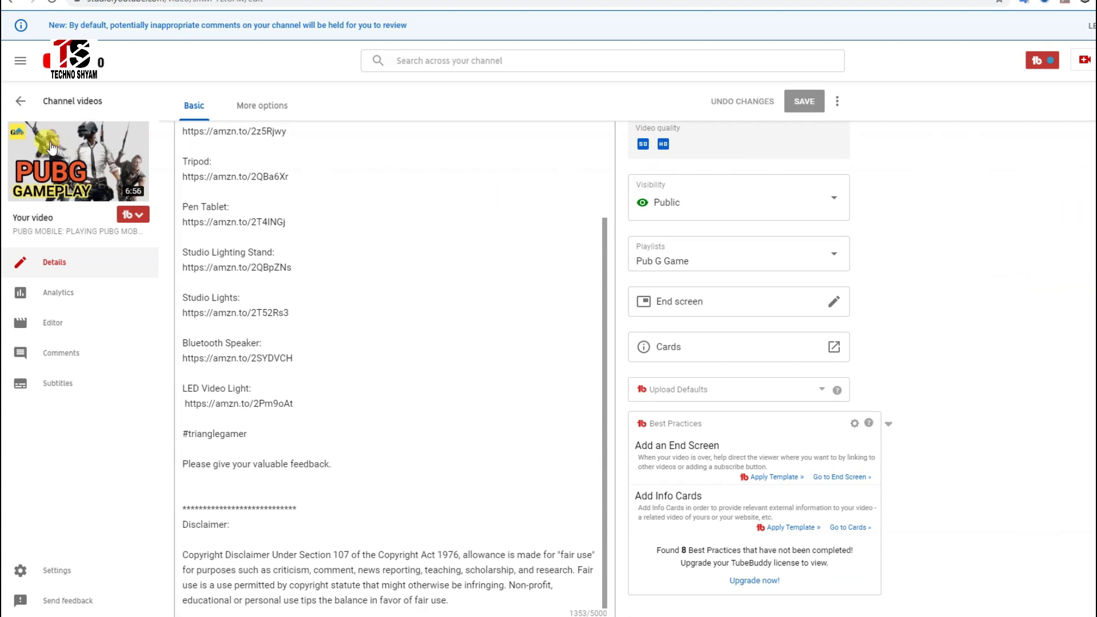
# - Open the channel's basic info in the Studio settings, examine its keywords, and leave the settings without changes
pyautogui.click(57, 571)
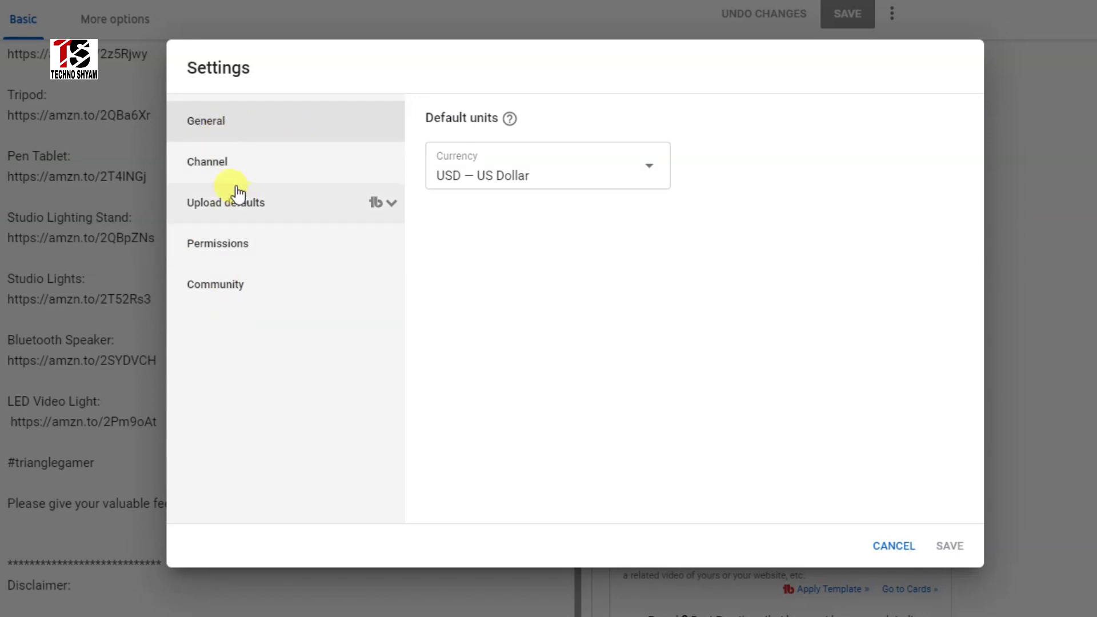
pyautogui.click(203, 164)
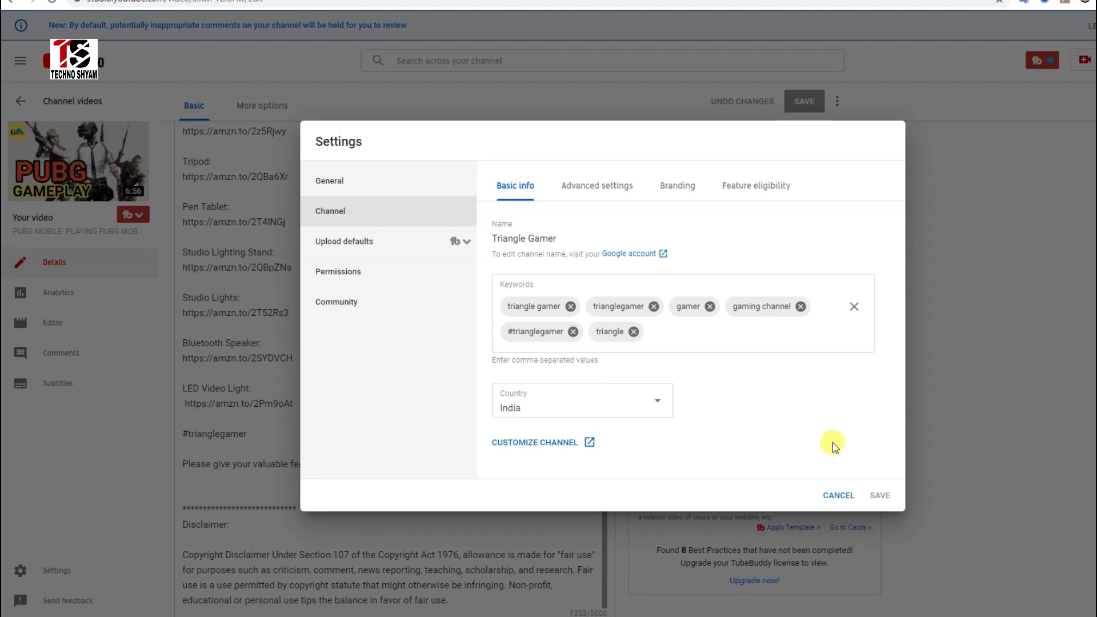
pyautogui.click(668, 334)
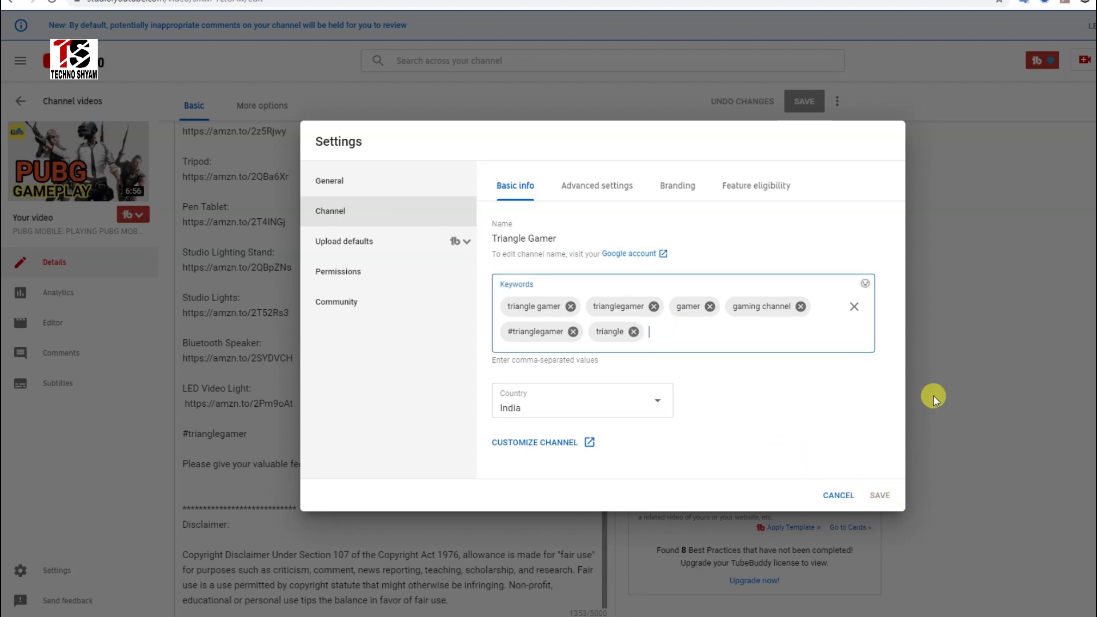
pyautogui.click(970, 362)
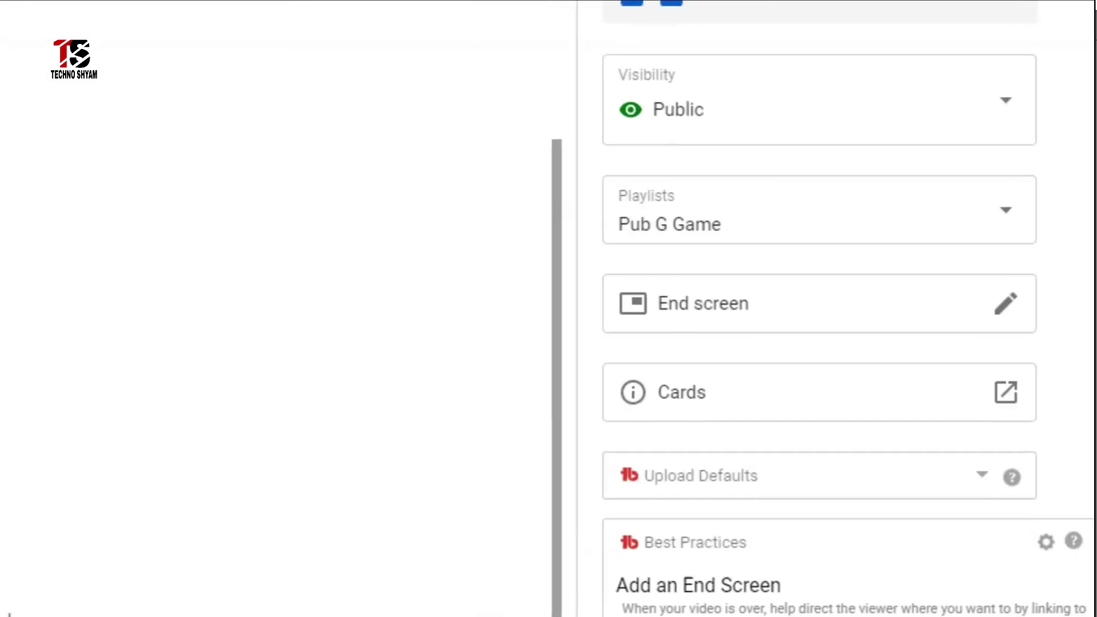